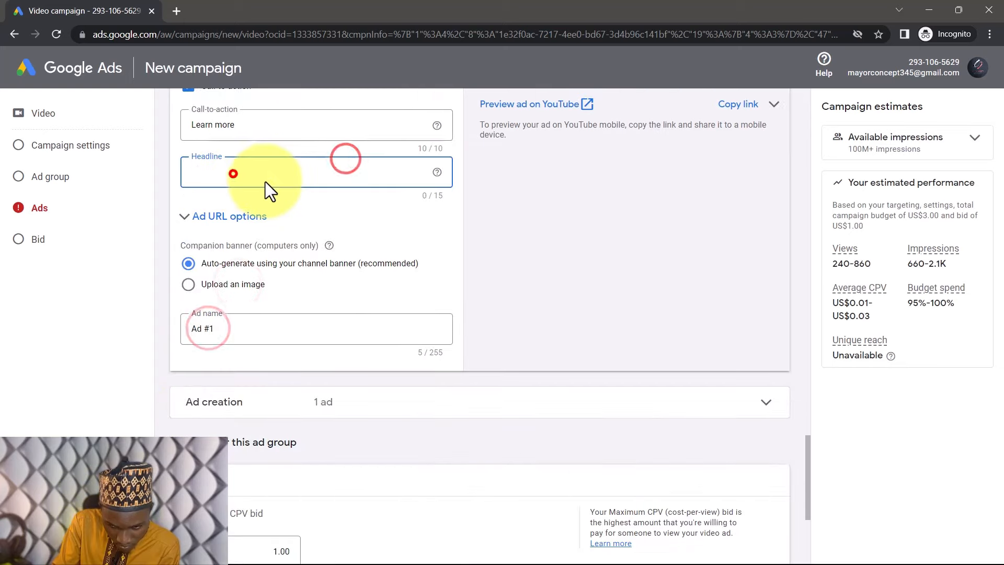
- Enter "gygig" as the video ad's headline and create the campaign to continue to the billing setup
text(gygig)
scroll(220, 356, down, 5)
click(255, 419)
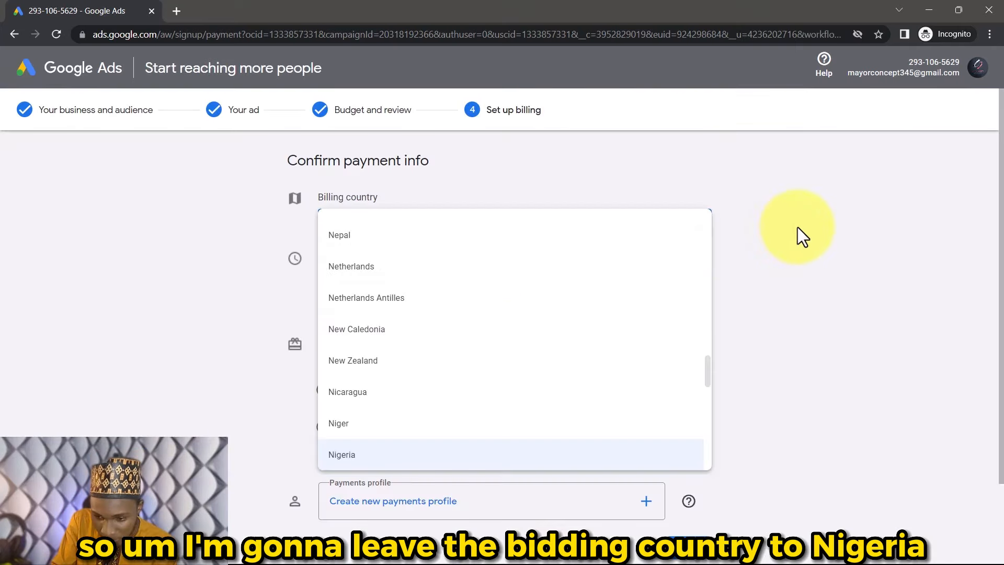
- Keep Nigeria as the billing country, review the promotional credit offer, and opt out of performance tips, promotional offers and surveys
click(798, 227)
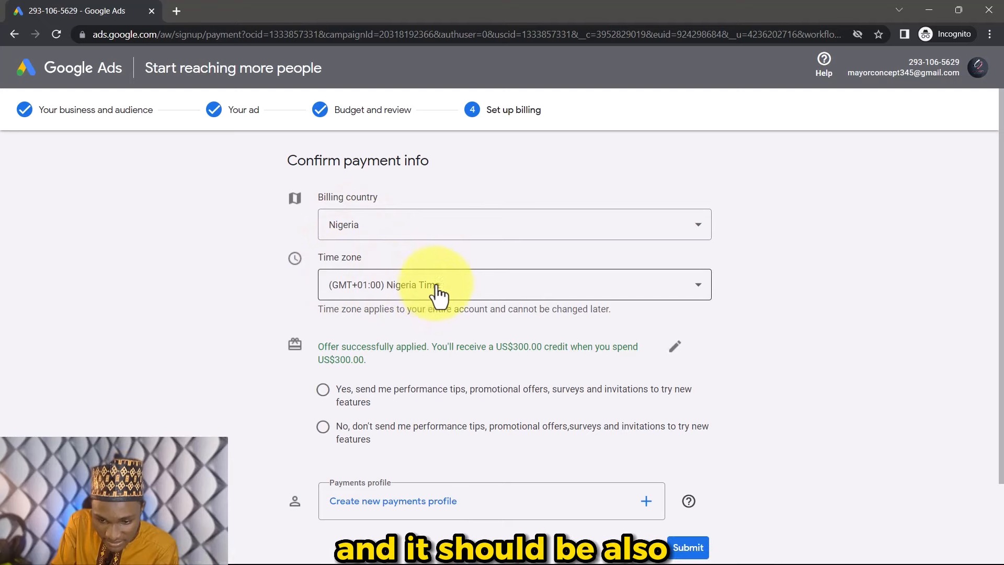
scroll(406, 230, down, 2)
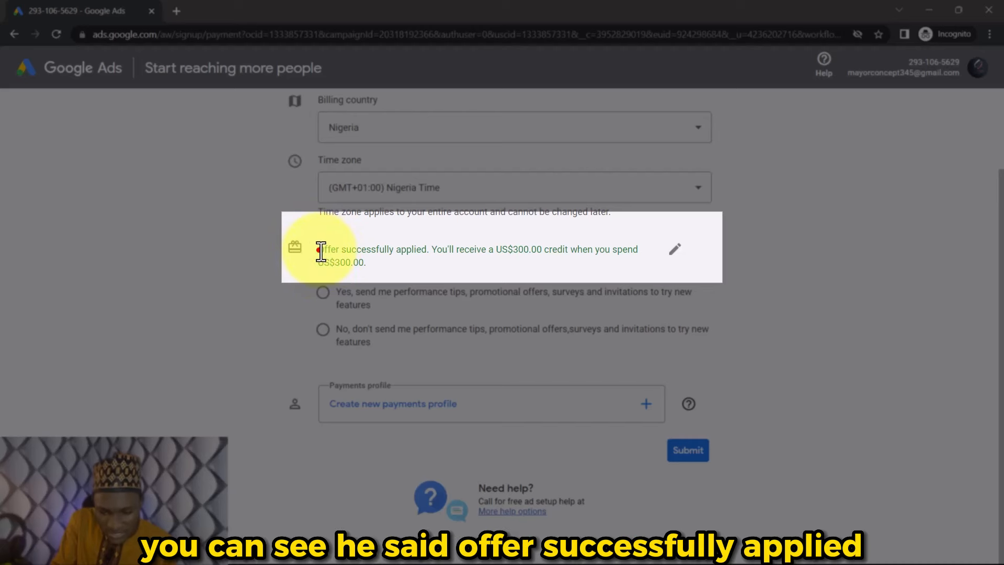
drag(321, 251, 420, 256)
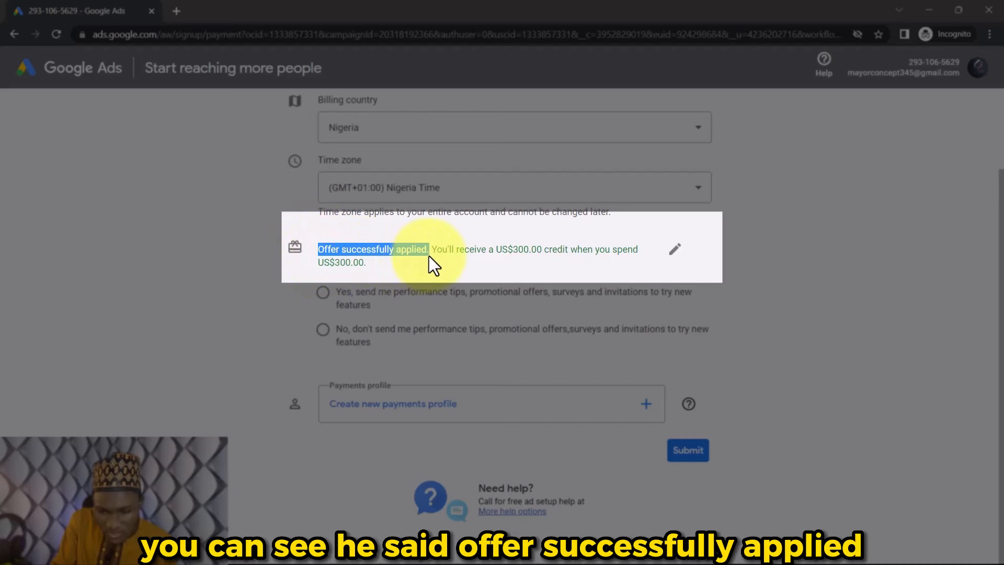
click(310, 244)
drag(314, 244, 361, 262)
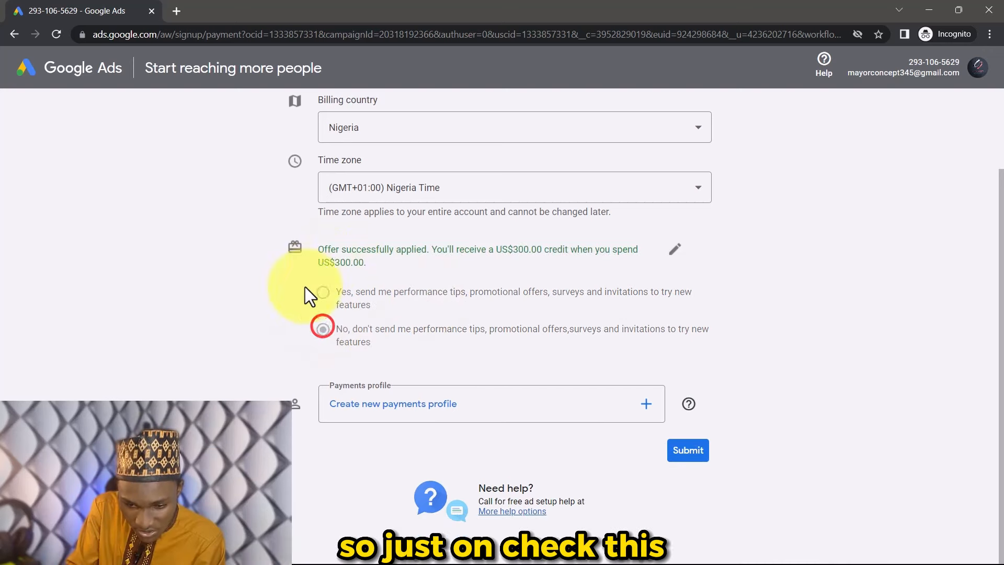
click(323, 329)
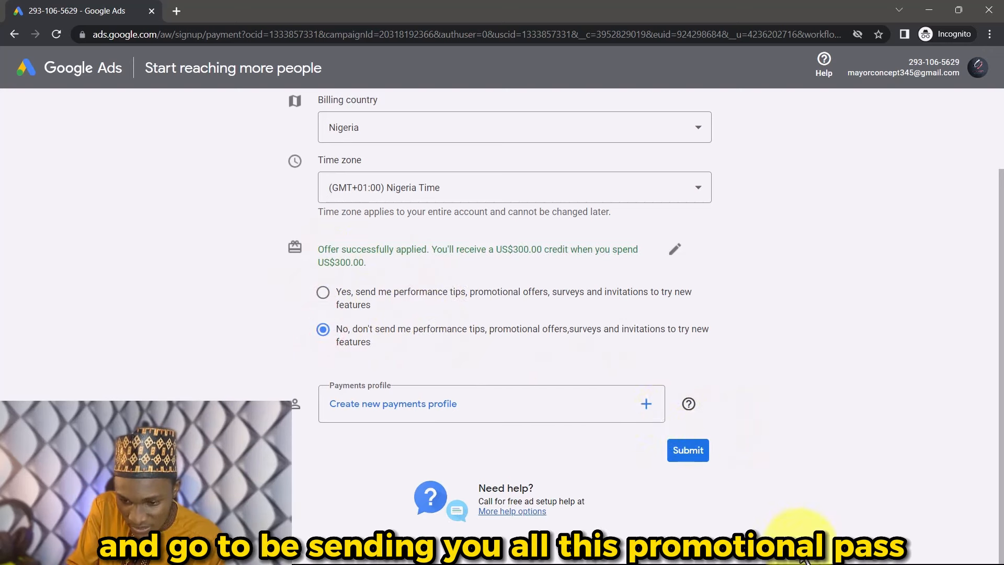
- Create a new payments profile of type Individual with the account holder's name and address details
click(679, 450)
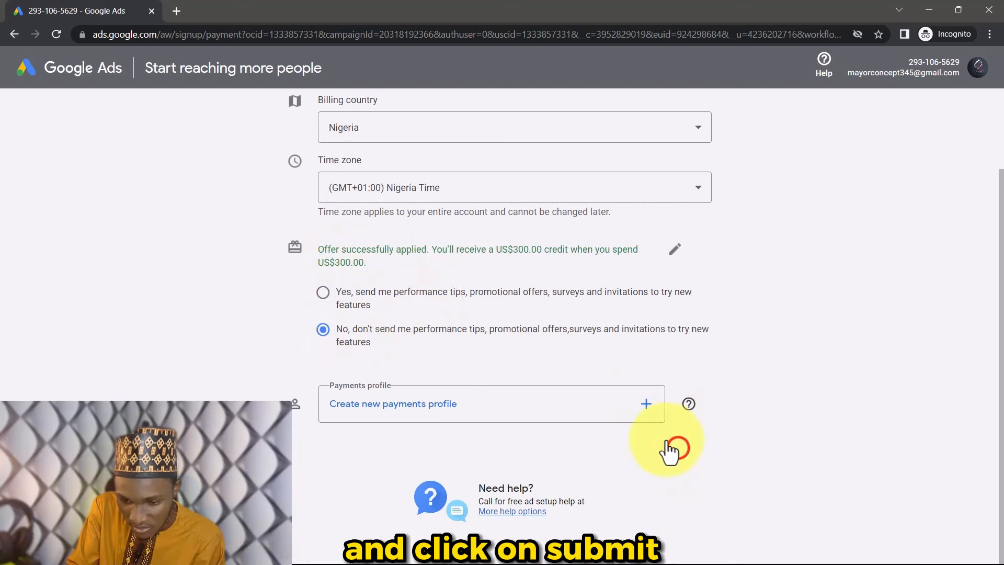
scroll(460, 224, down, 3)
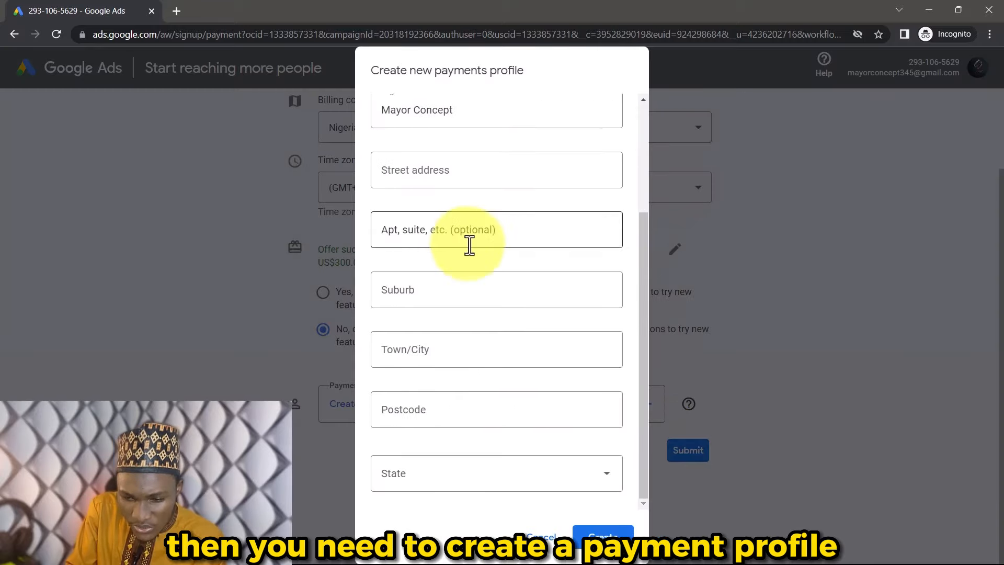
scroll(450, 289, up, 4)
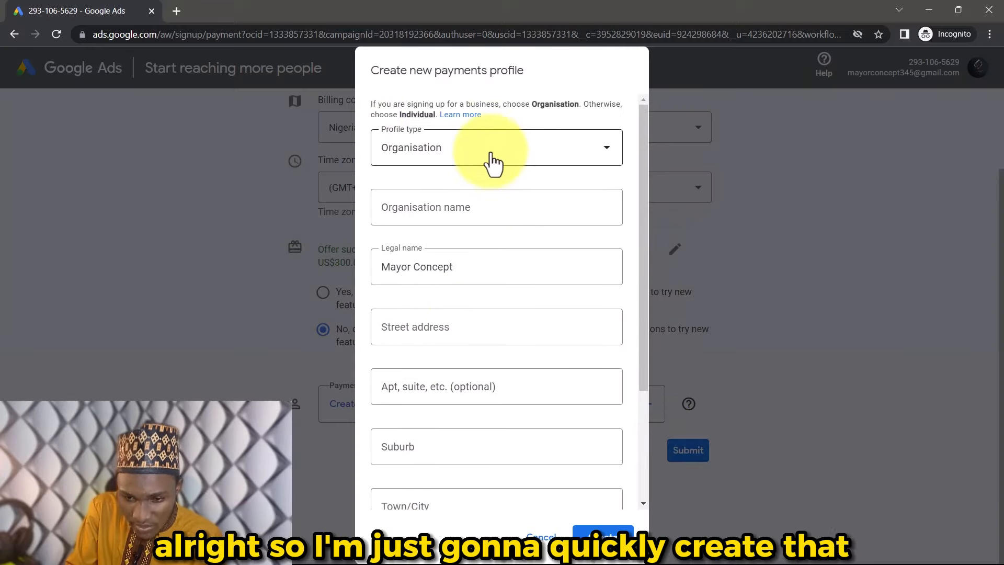
click(496, 148)
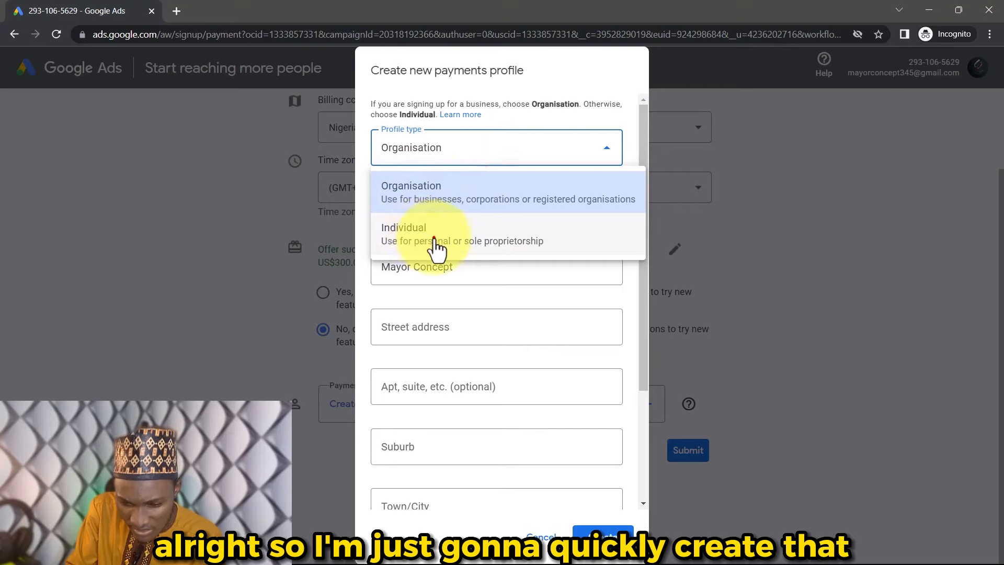
click(434, 238)
click(598, 537)
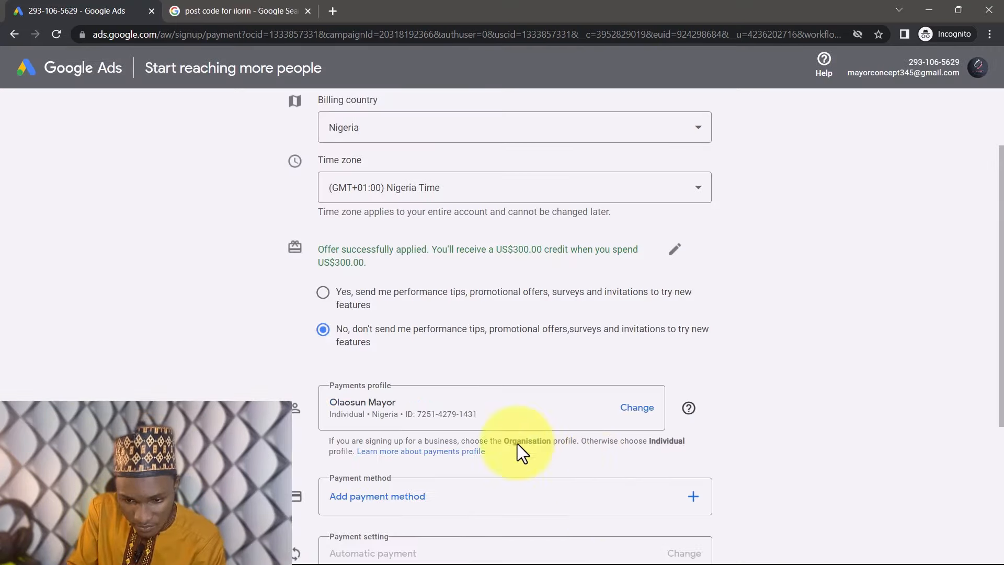
- Add a credit or debit card as the payment method by filling in a saved card's number, expiry date and security code, and save it
scroll(581, 345, down, 4)
scroll(588, 334, down, 1)
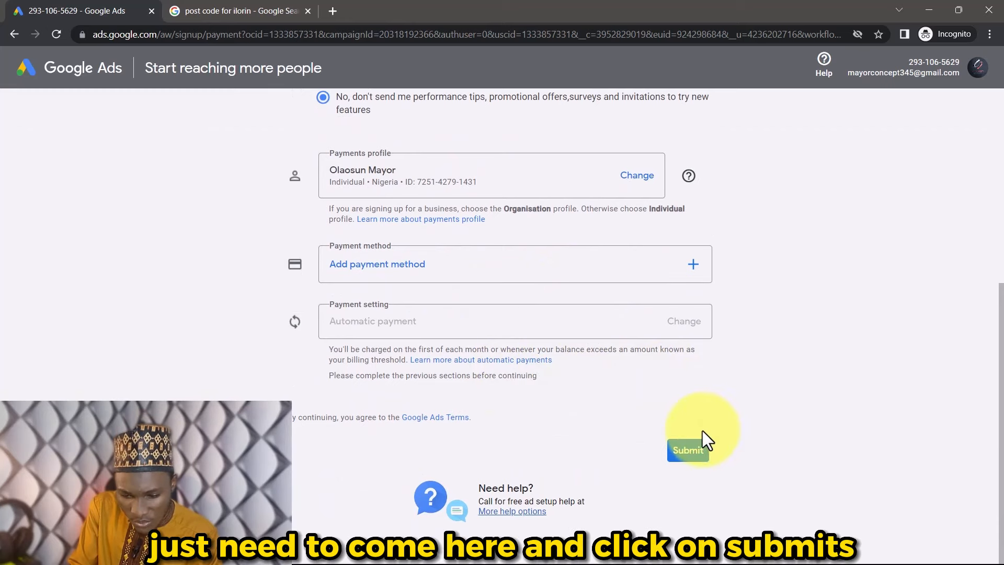
click(701, 447)
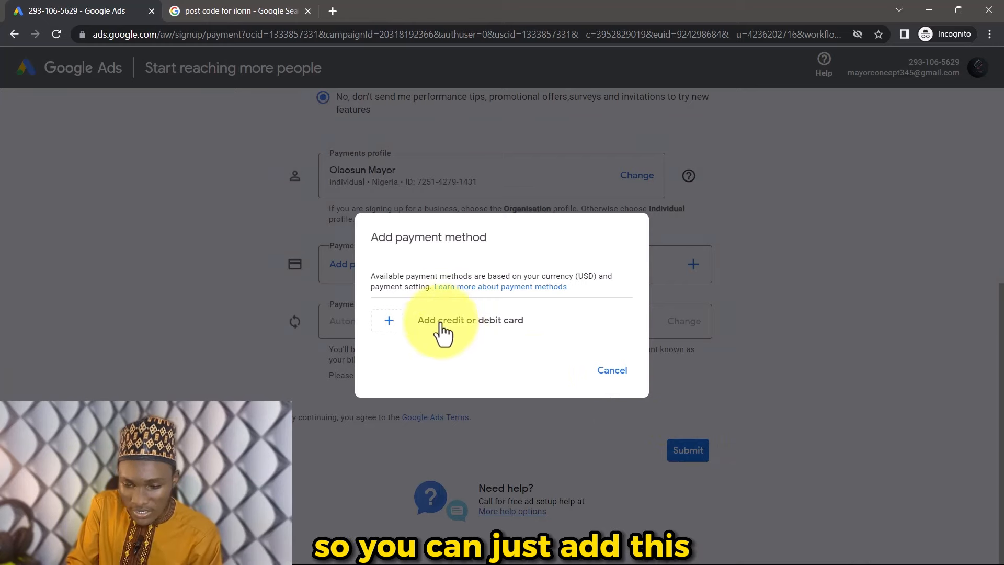
click(388, 321)
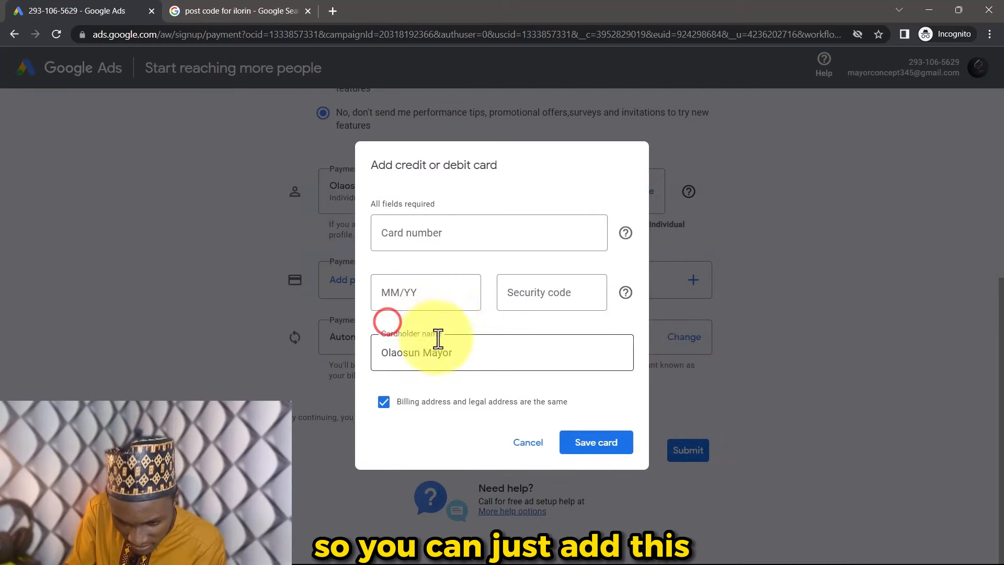
click(447, 236)
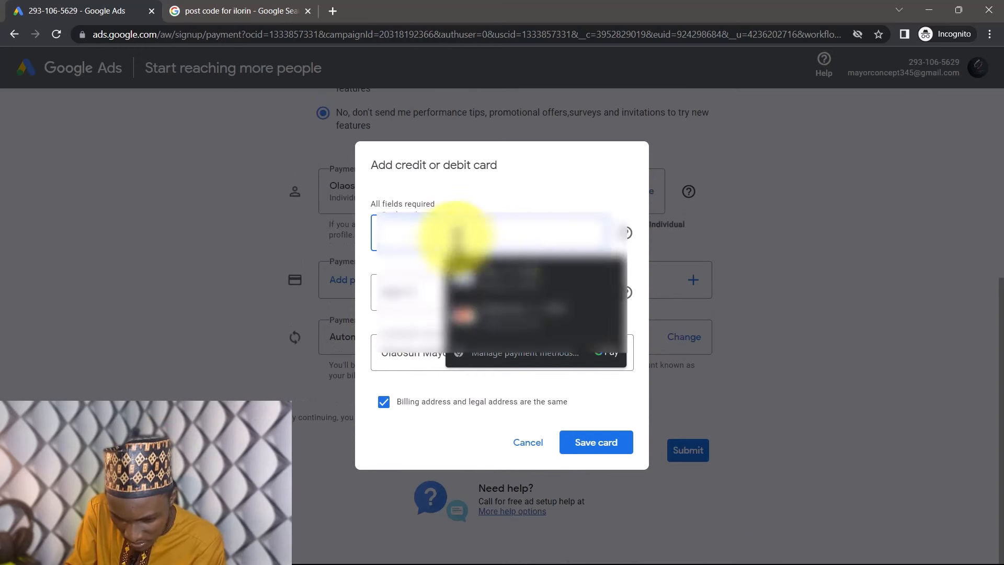
click(510, 302)
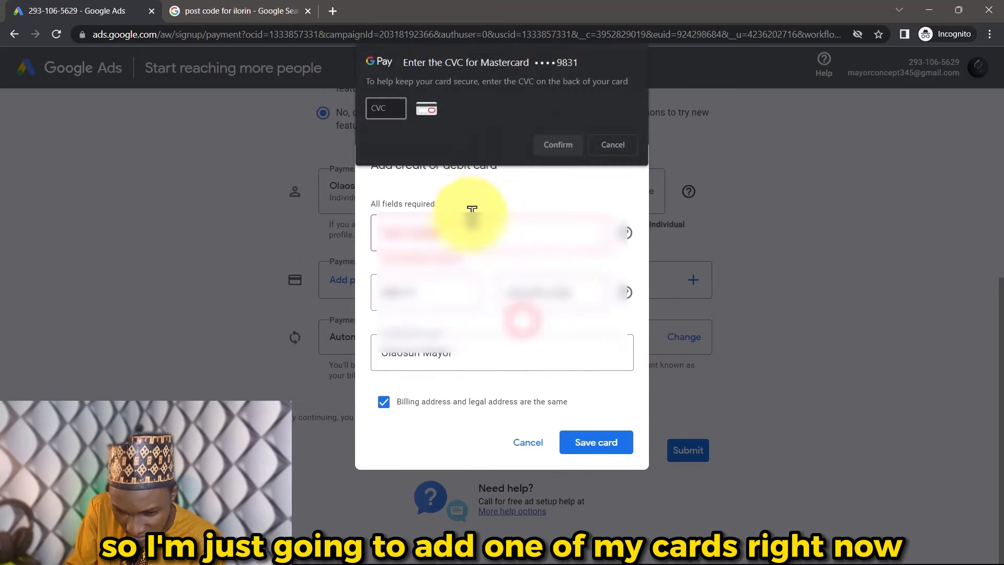
click(544, 353)
click(631, 401)
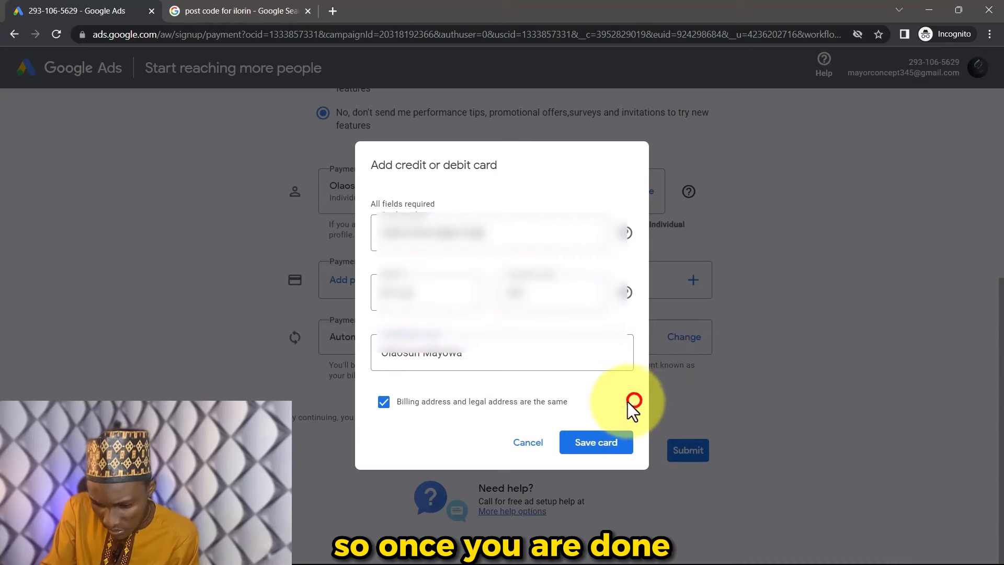
click(589, 443)
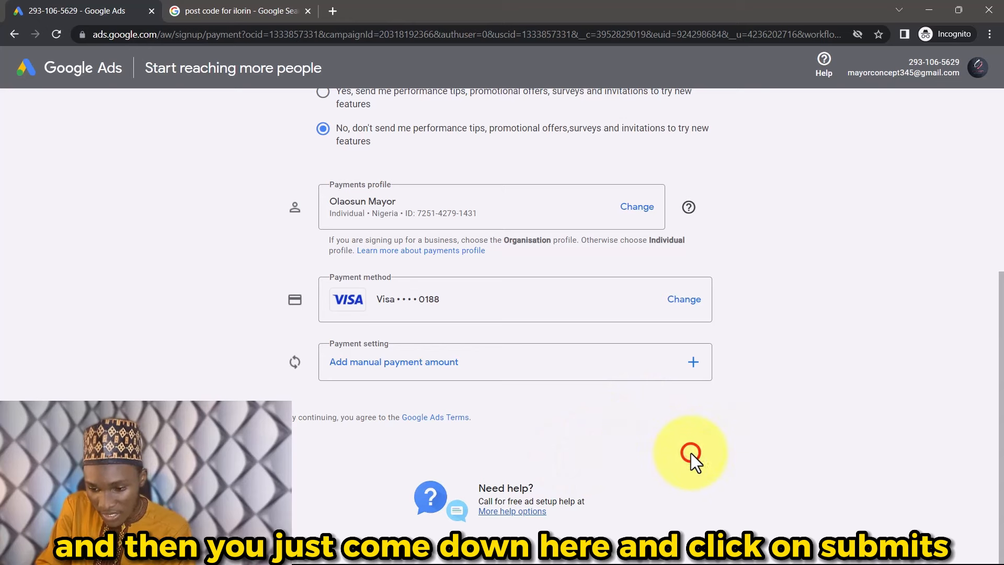
- Choose manual payment with an amount of US$100 as the payment setting and submit the billing information
click(691, 453)
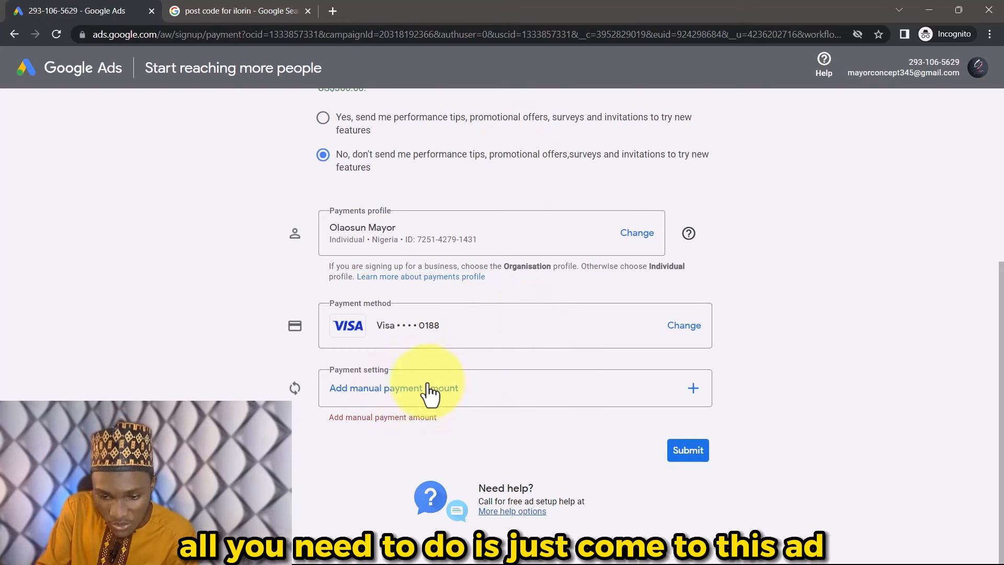
click(444, 390)
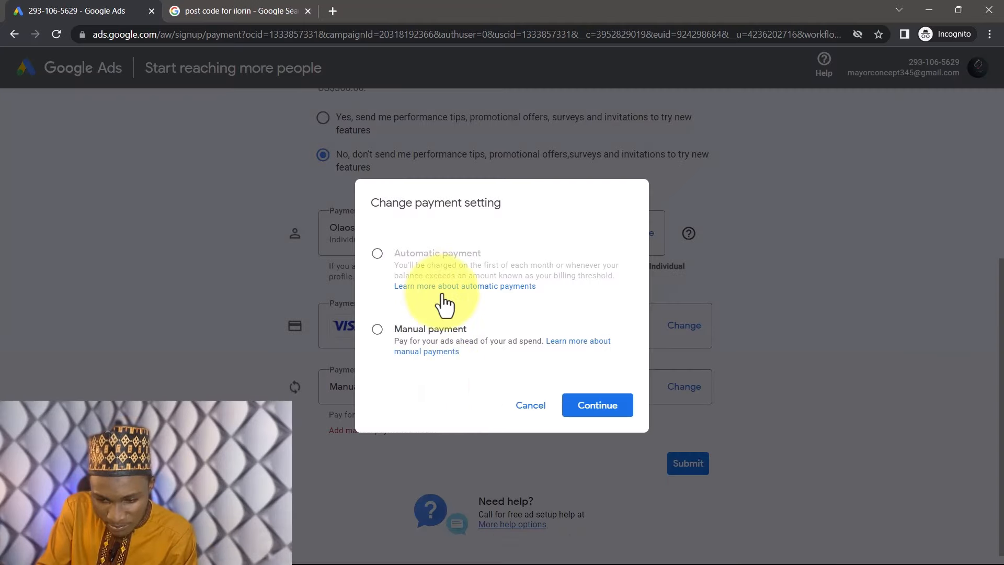
click(378, 329)
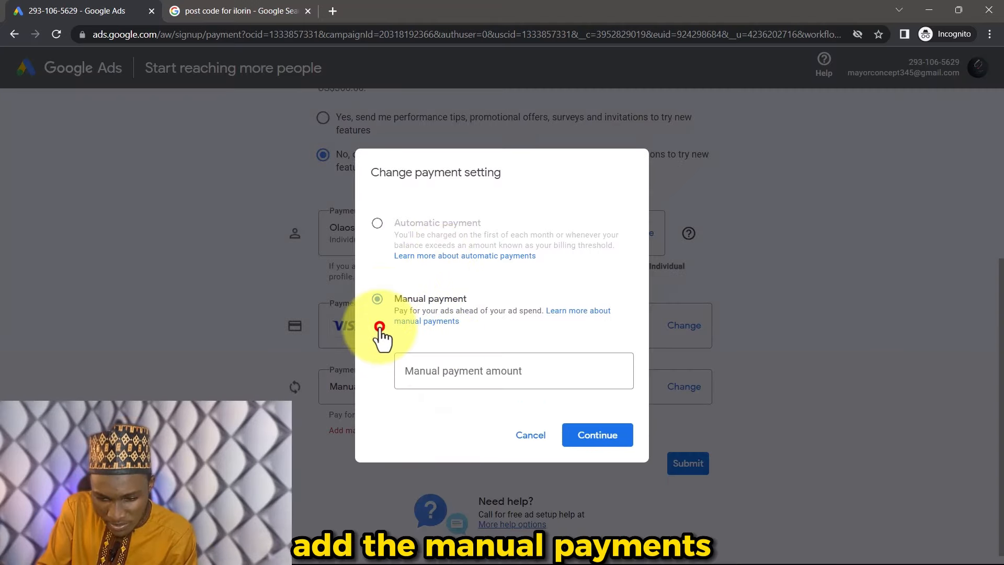
click(497, 373)
text(12)
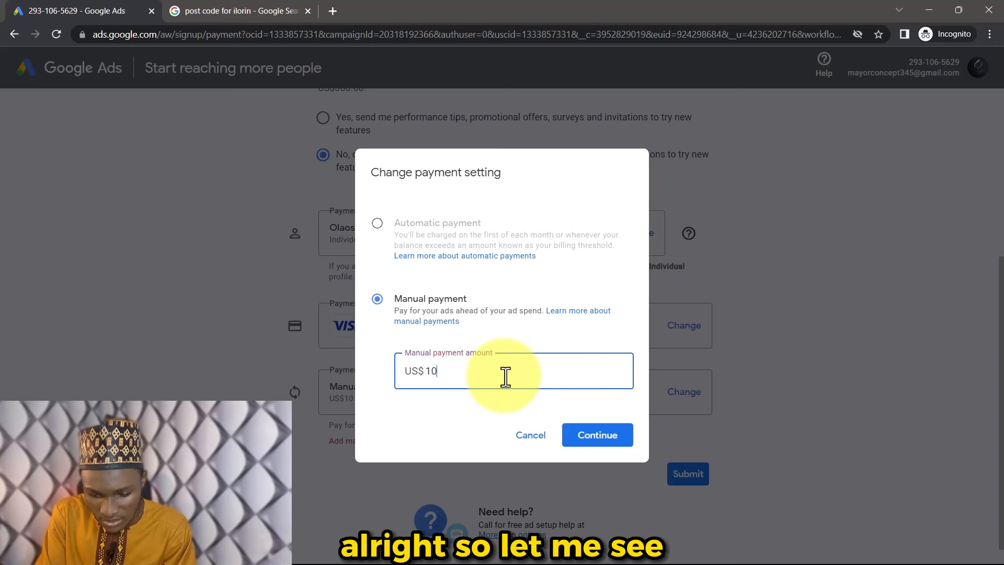
text(0)
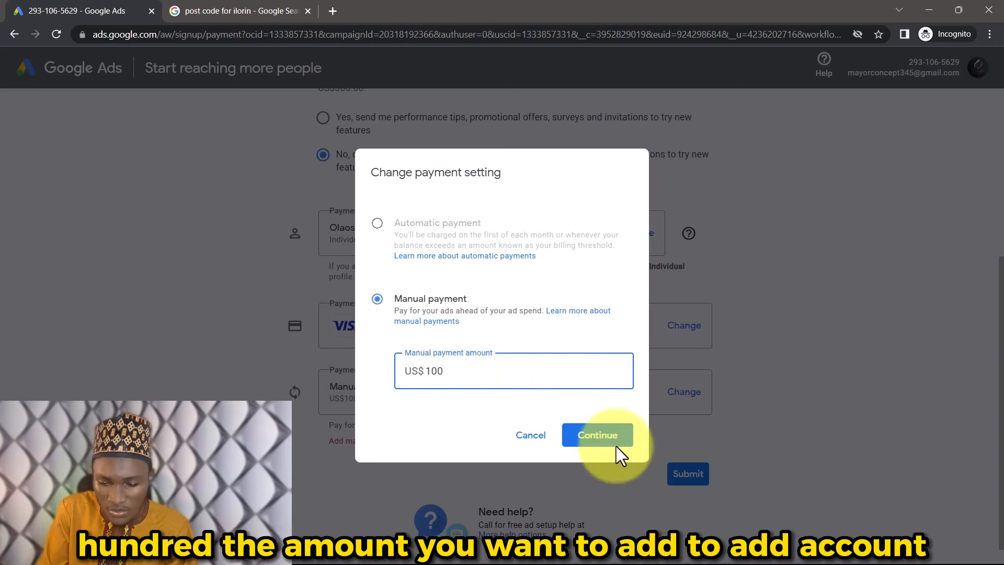
click(585, 432)
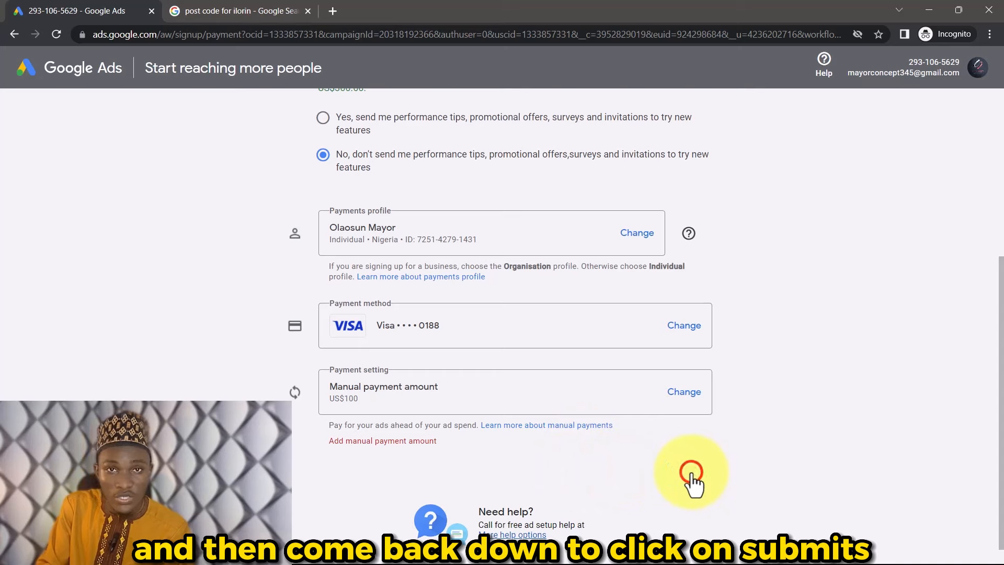
click(694, 483)
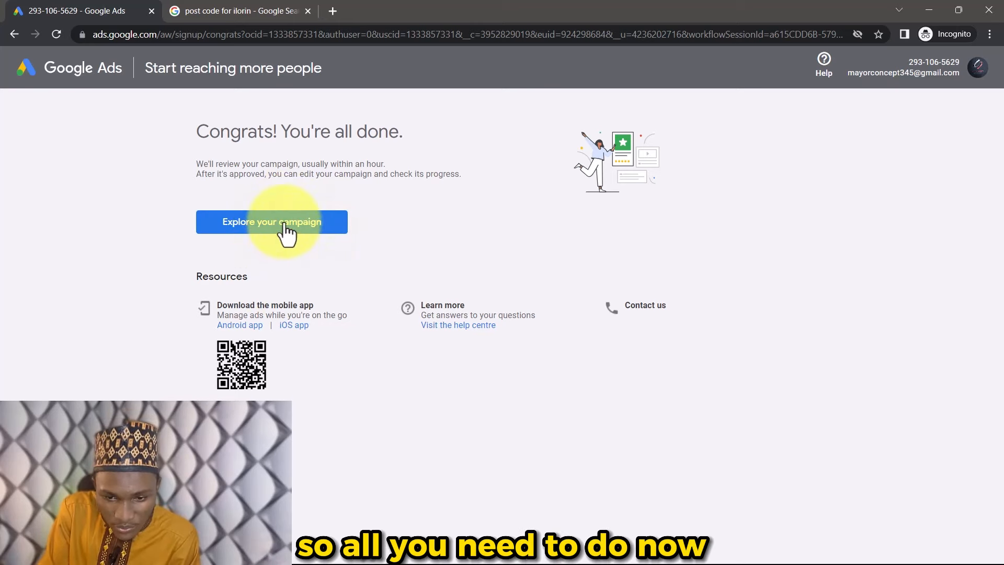
- Open the account overview from the sign-up completion page and look through the campaign performance summary
click(284, 226)
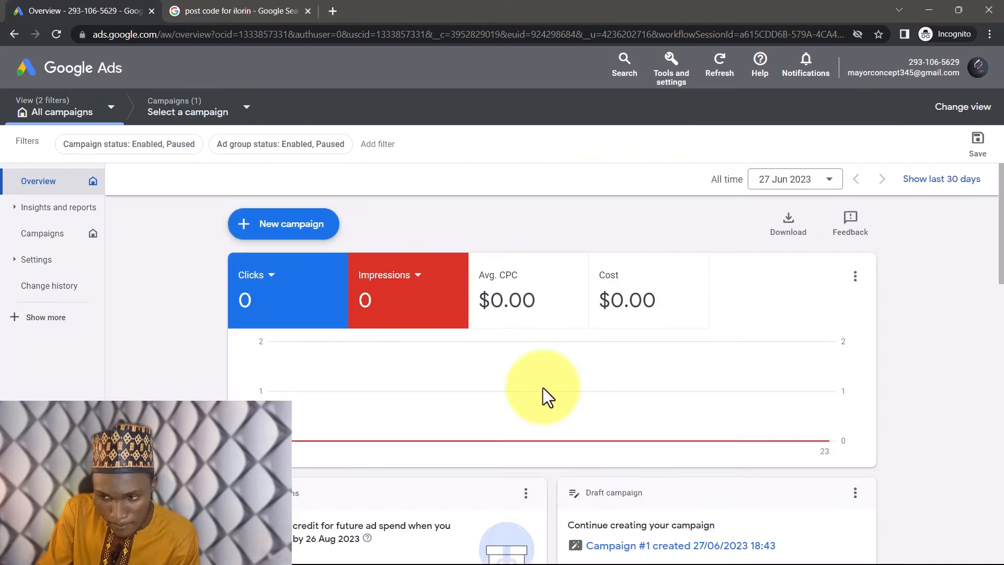
scroll(517, 340, down, 8)
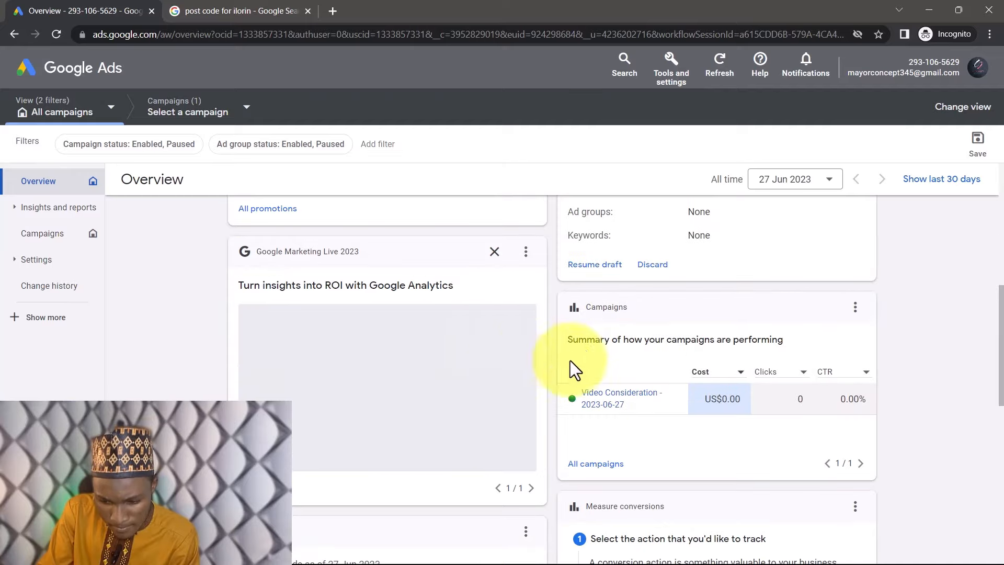
scroll(575, 356, up, 3)
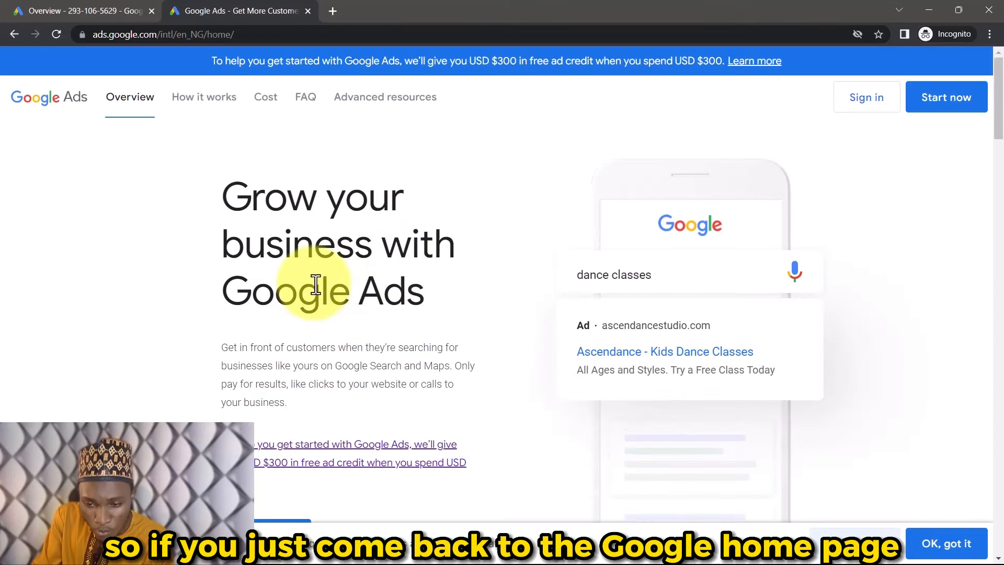
- Open the USD $300 free ad credit offer on the Google Ads home page and read its terms and conditions
scroll(272, 272, down, 3)
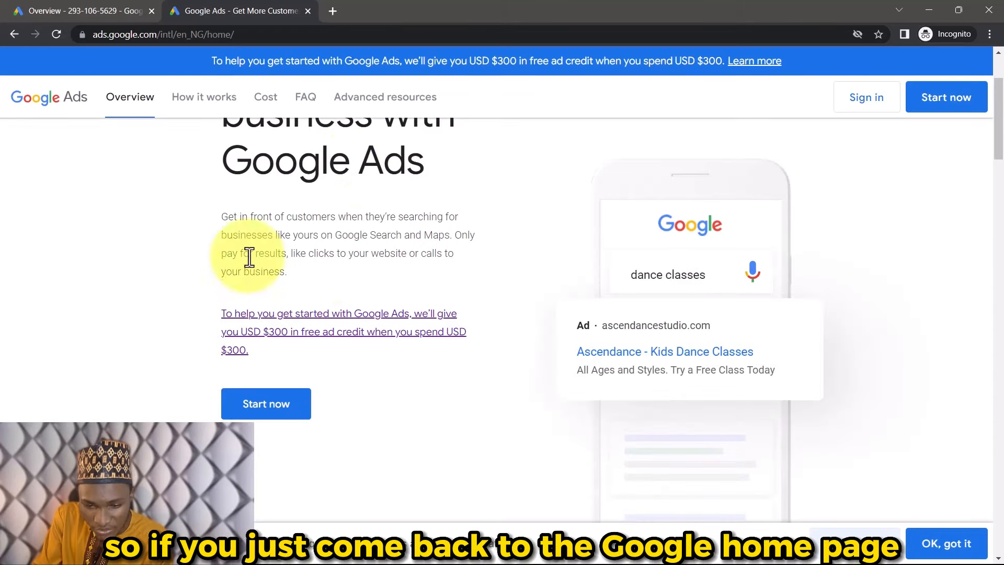
click(362, 313)
scroll(569, 262, down, 3)
scroll(478, 252, up, 1)
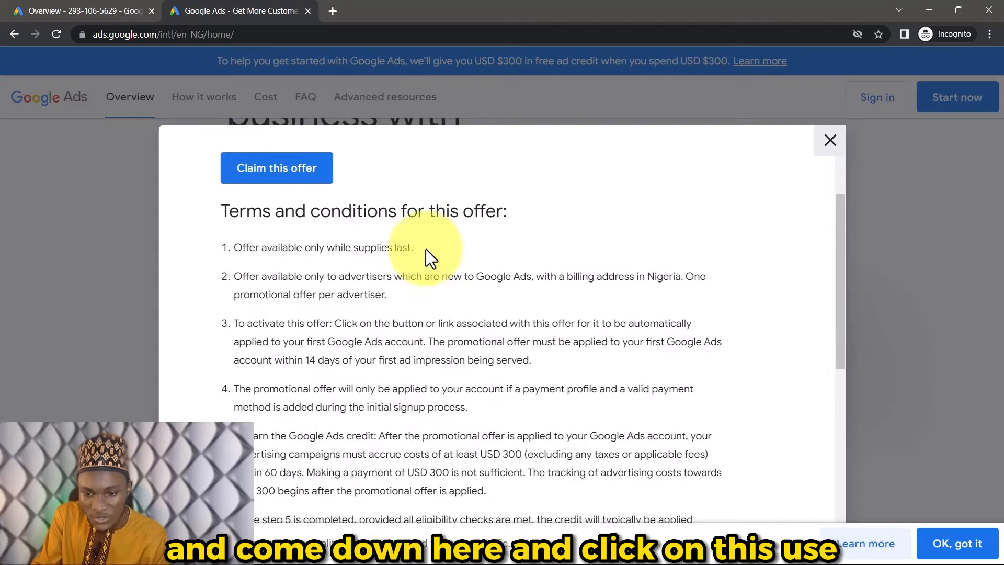
scroll(426, 249, up, 1)
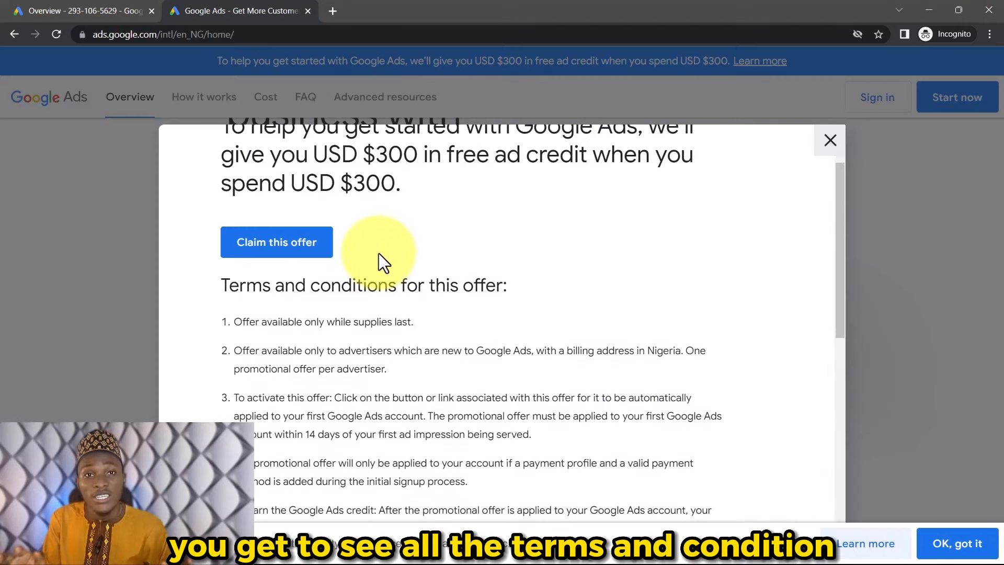